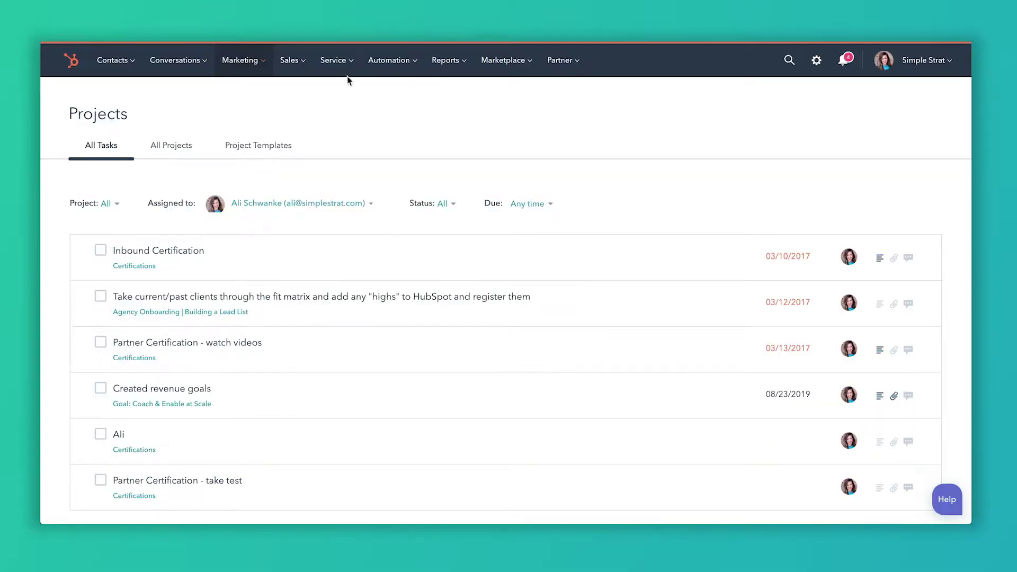
Go to Projects from the Marketing menu and show the All Projects list.
click(263, 64)
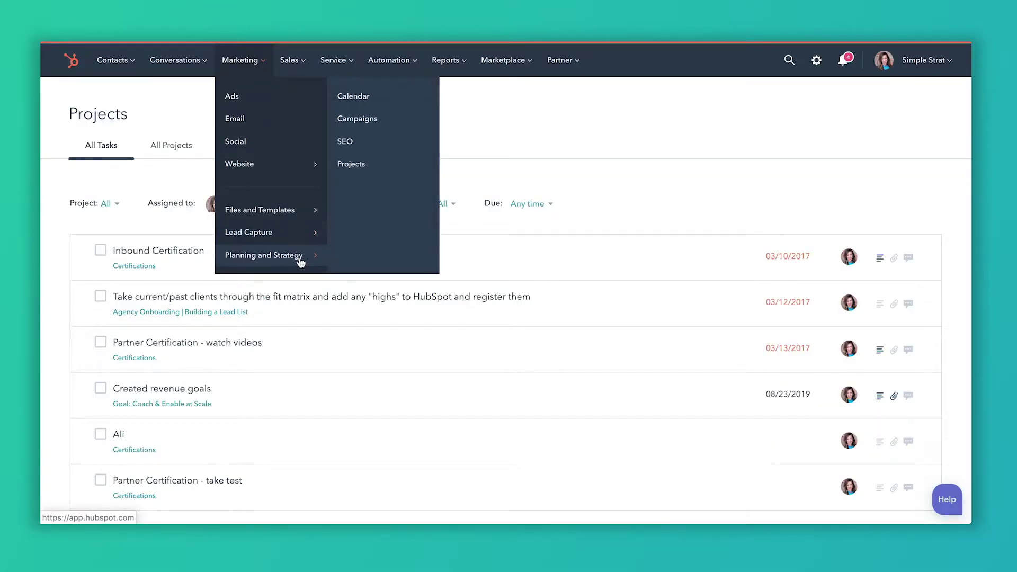
click(355, 166)
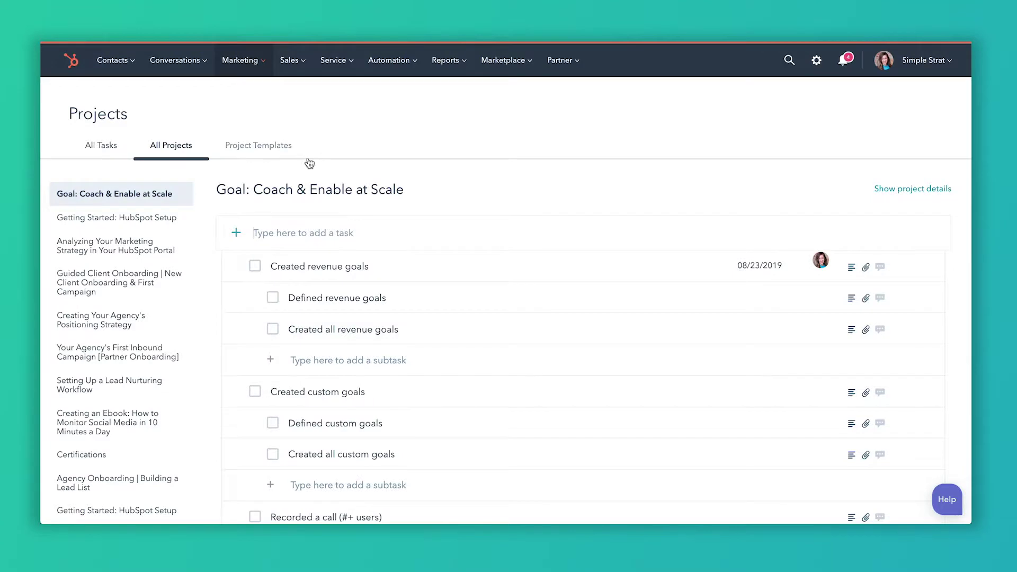
Search project templates for 'email' and open the Creating an Email Newsletter template.
click(258, 152)
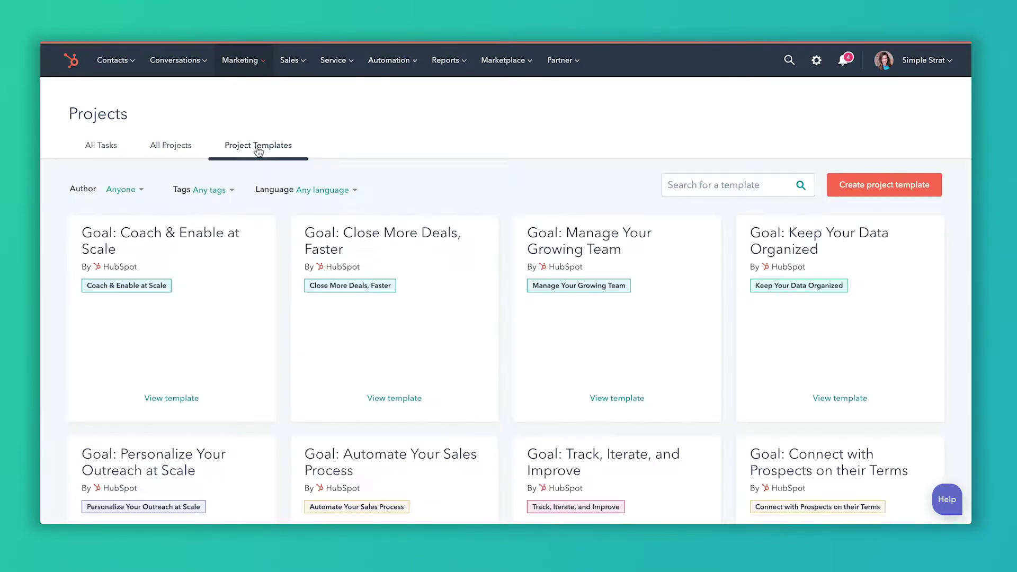
scroll(382, 307, down, 4)
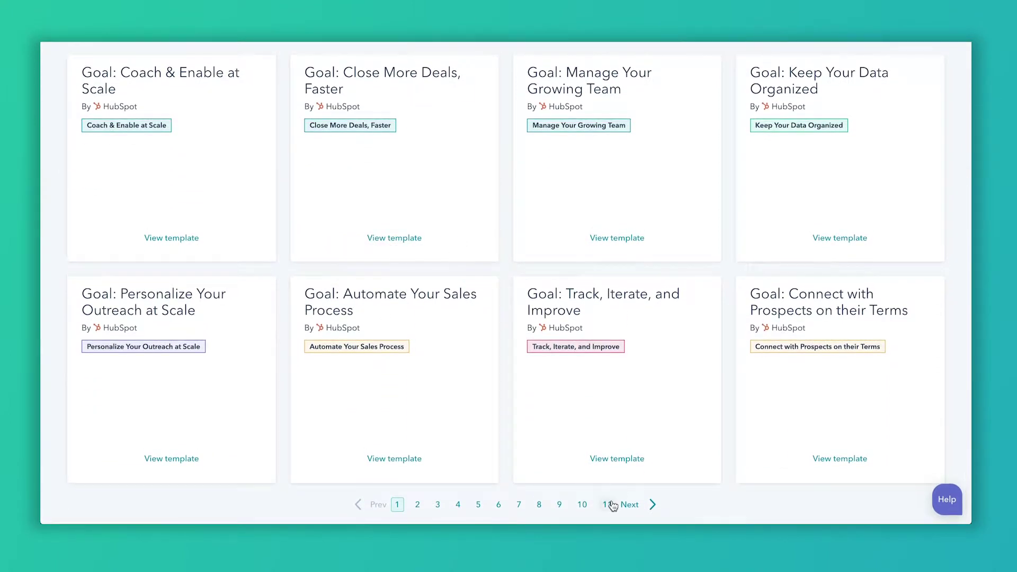
scroll(514, 334, up, 4)
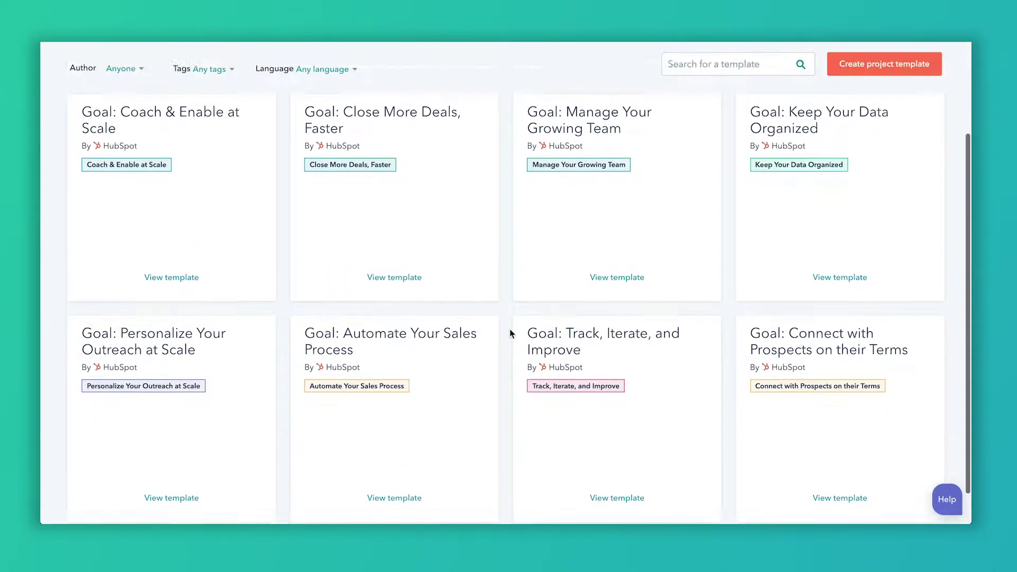
click(698, 187)
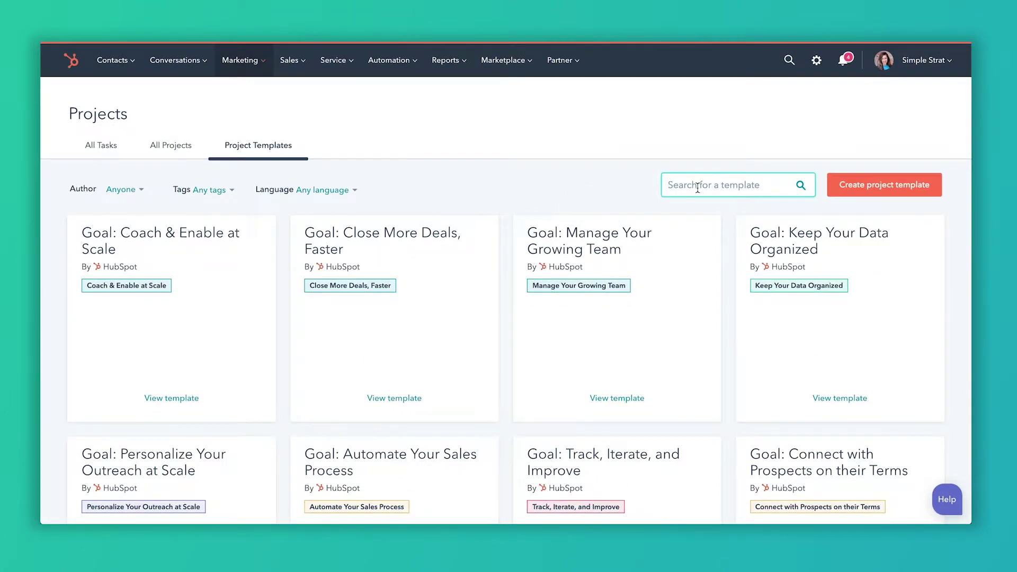
text(email)
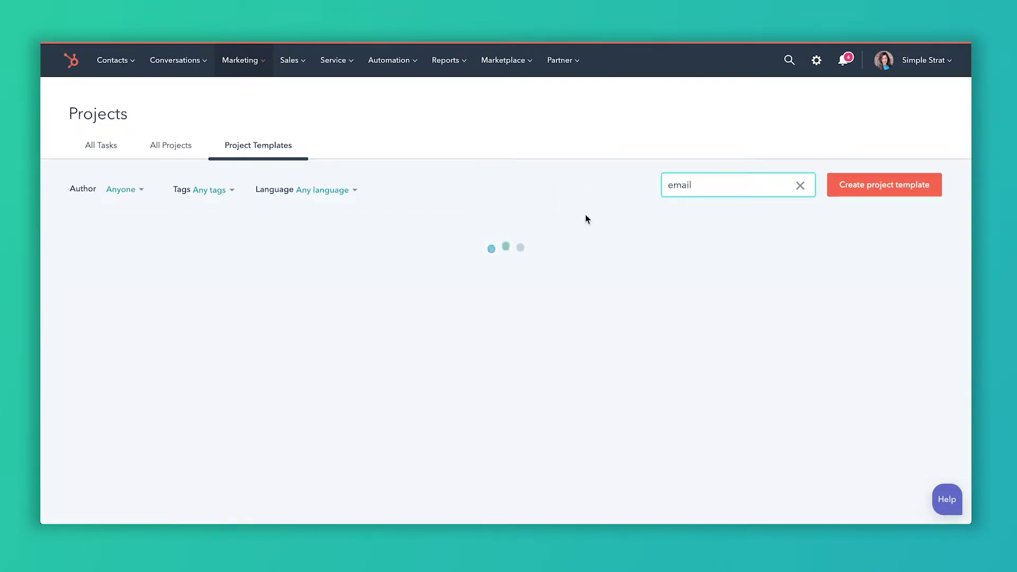
scroll(457, 389, down, 3)
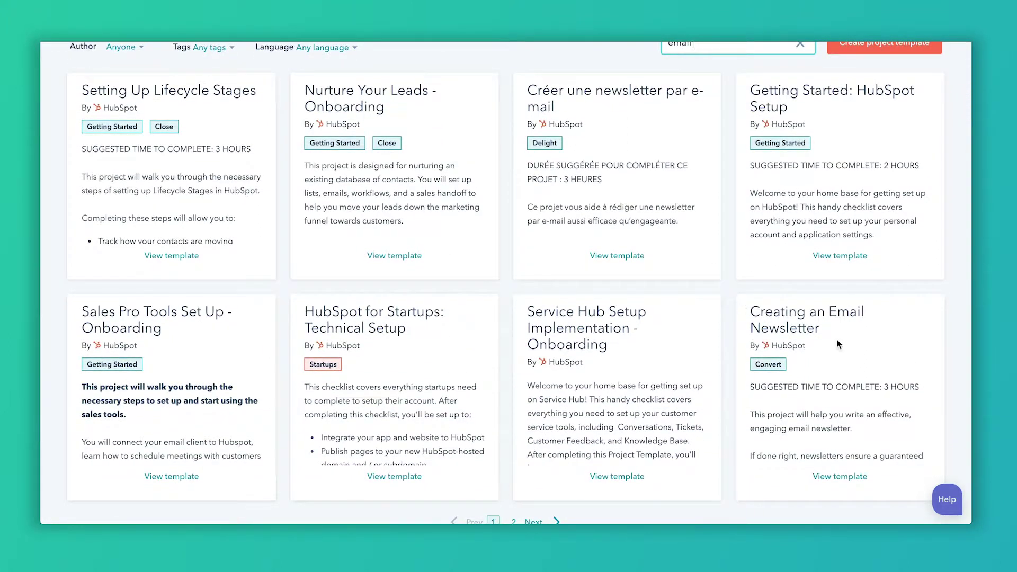
scroll(837, 343, down, 1)
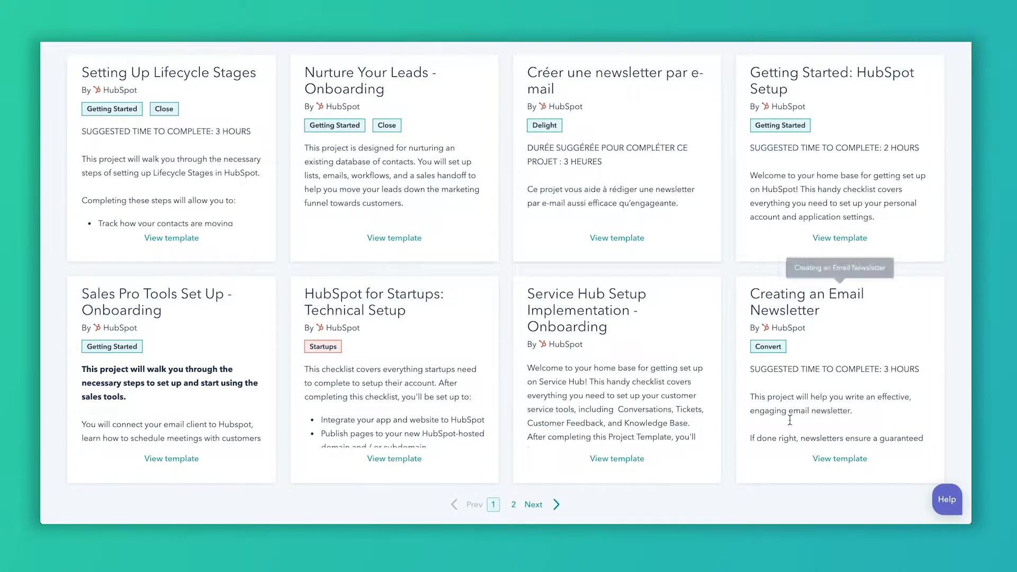
click(849, 464)
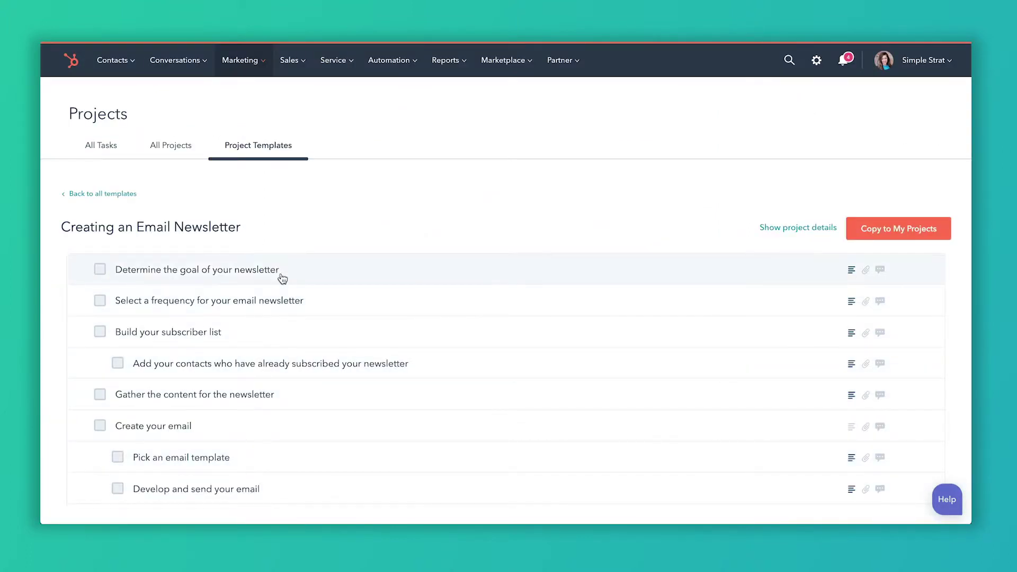
scroll(282, 278, down, 1)
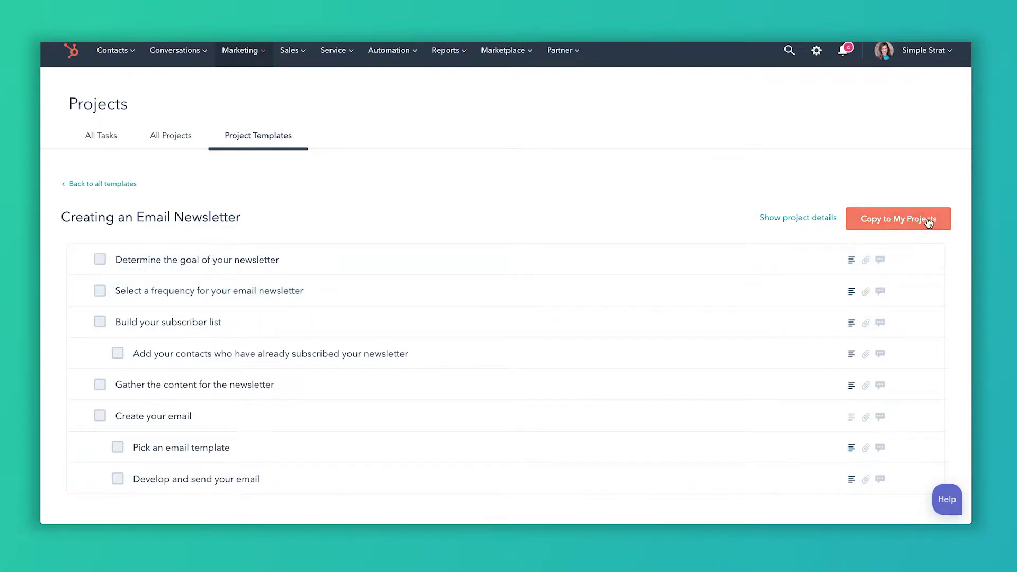
Copy the Creating an Email Newsletter template to My Projects.
click(912, 220)
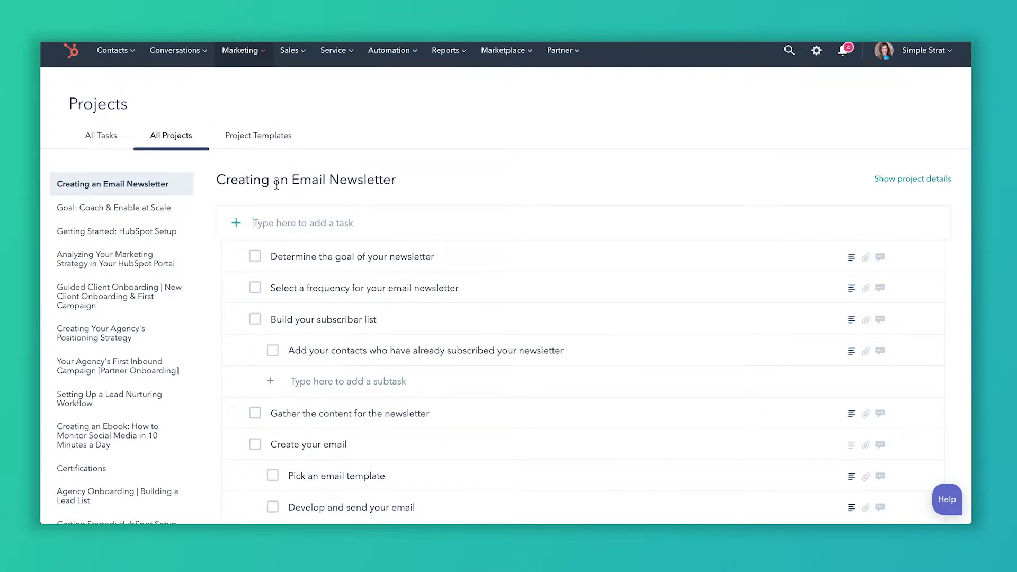
scroll(408, 284, down, 2)
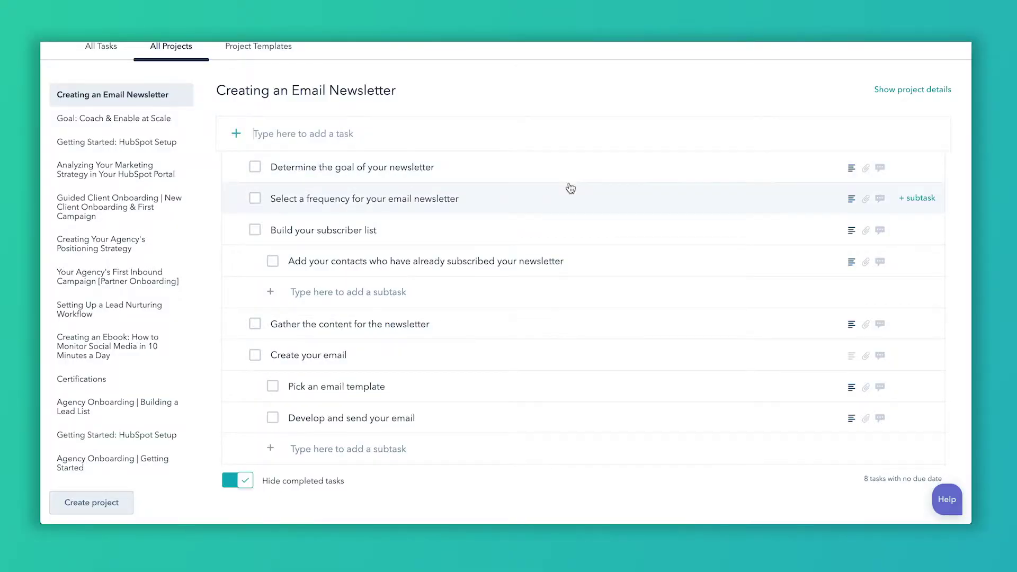
Open the 'Determine the goal of your newsletter' task and view its assignee choices.
click(379, 171)
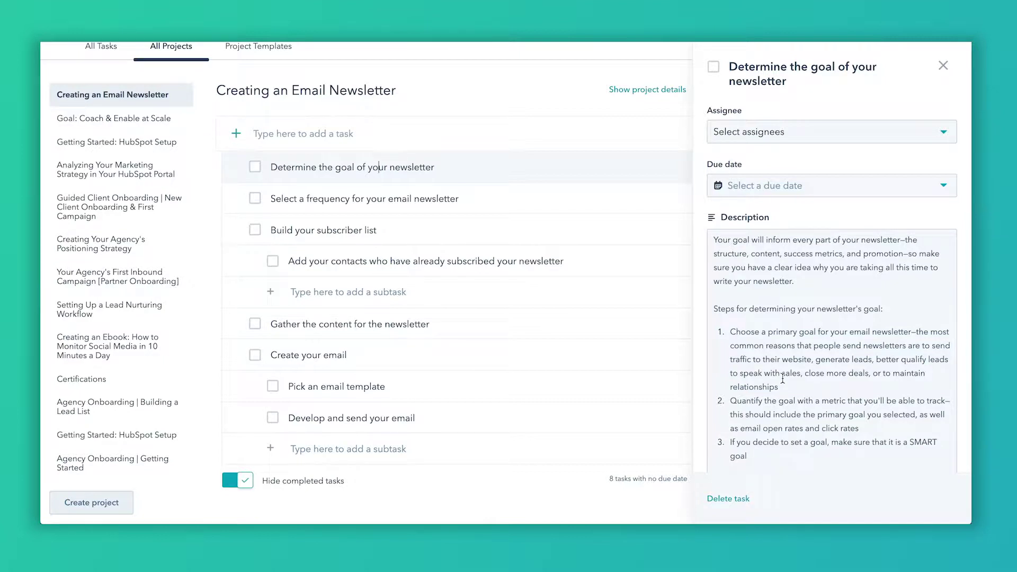
click(825, 136)
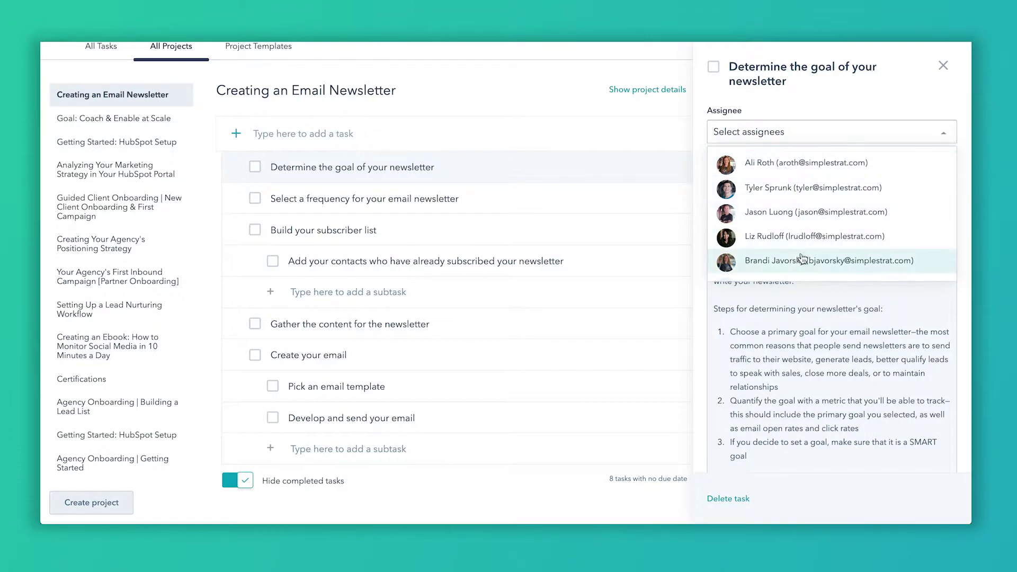
Assign the task to the third teammate, set due date 08/27/2019, and start a description line.
click(770, 215)
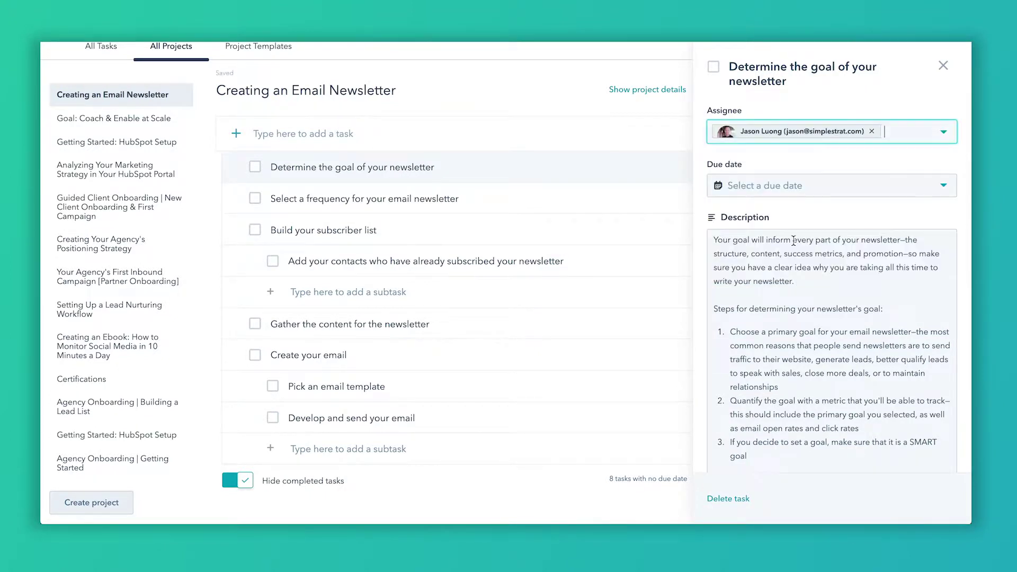
click(785, 187)
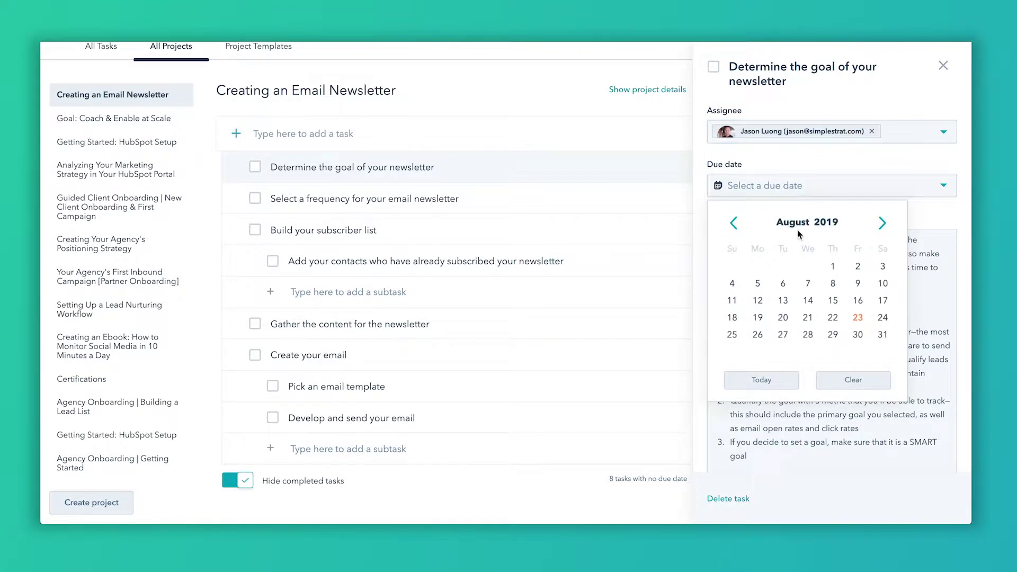
click(784, 335)
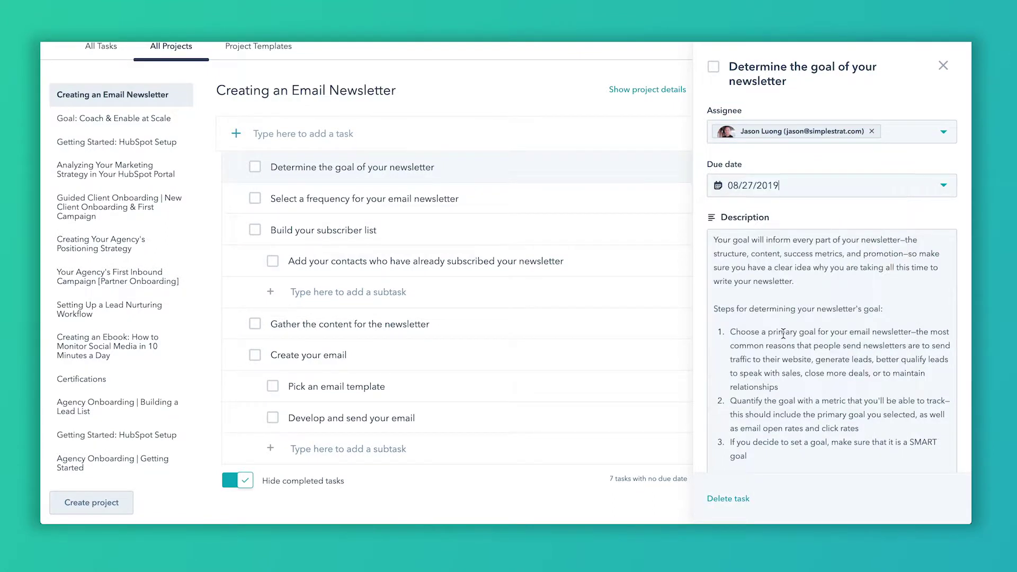
scroll(811, 326, down, 3)
scroll(799, 262, up, 3)
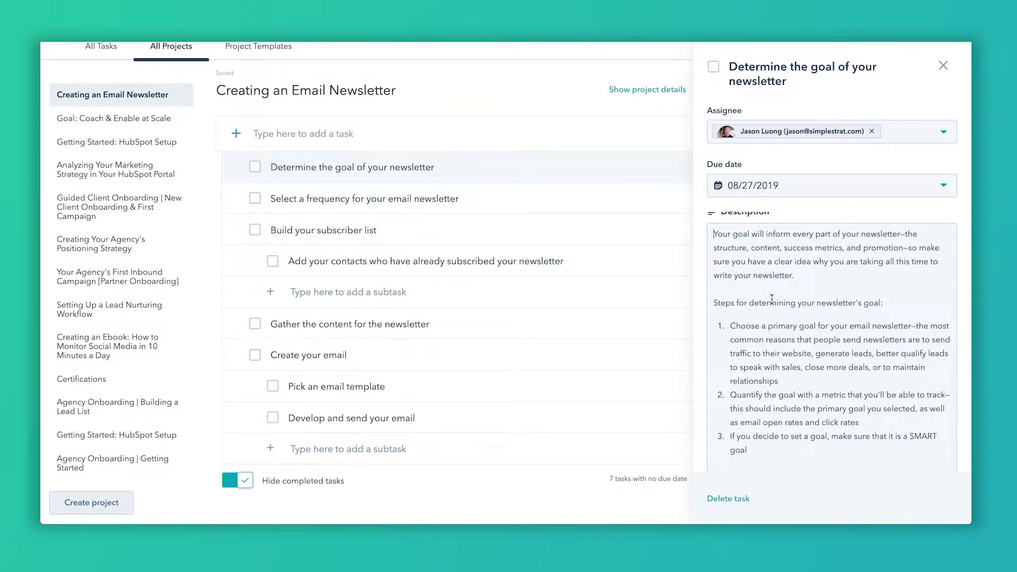
key(Return)
text(Hey Jason - here are the details, per HubSpot best practices)
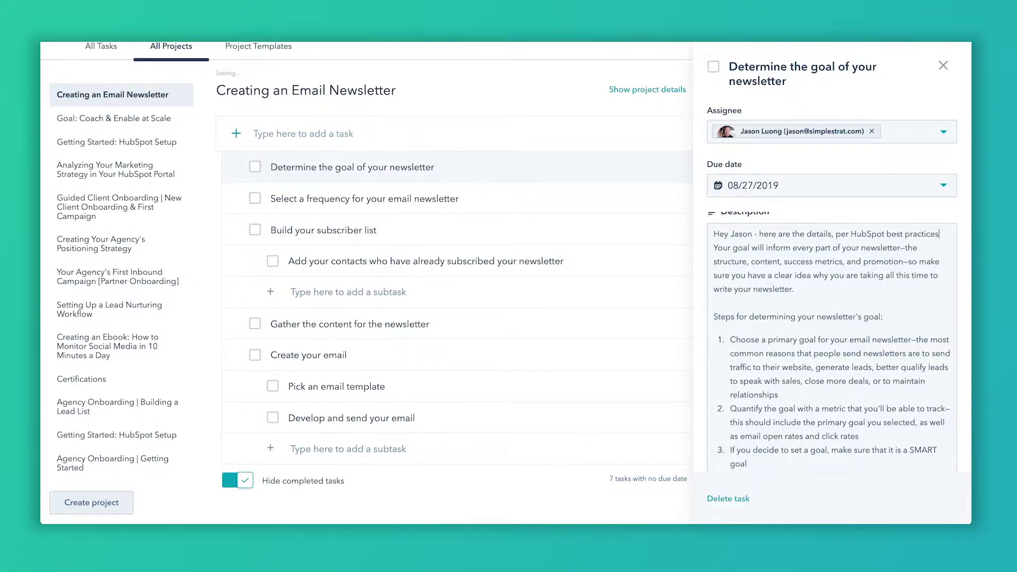
text(- LM)
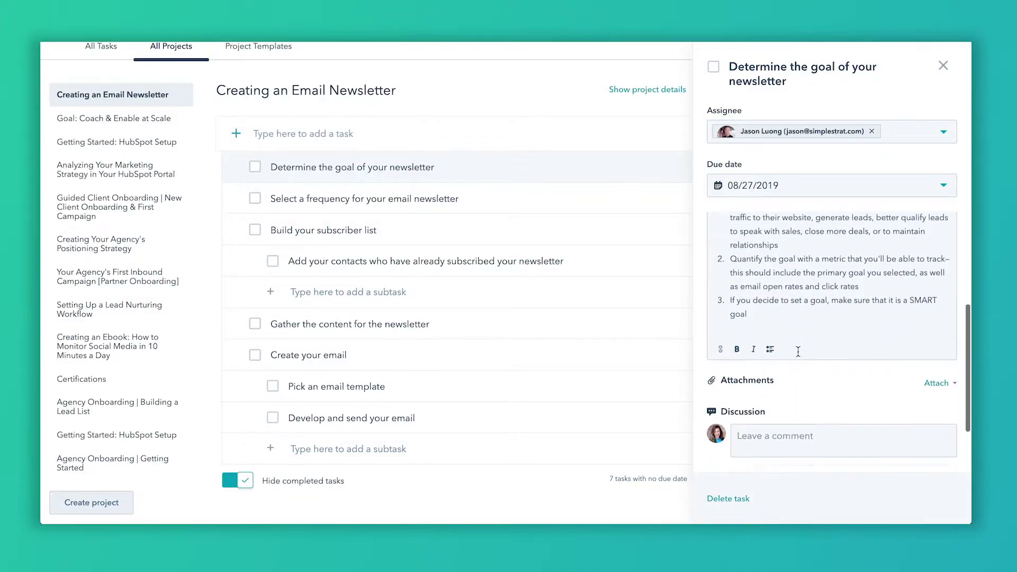
scroll(798, 356, down, 2)
scroll(798, 355, up, 1)
scroll(797, 242, up, 3)
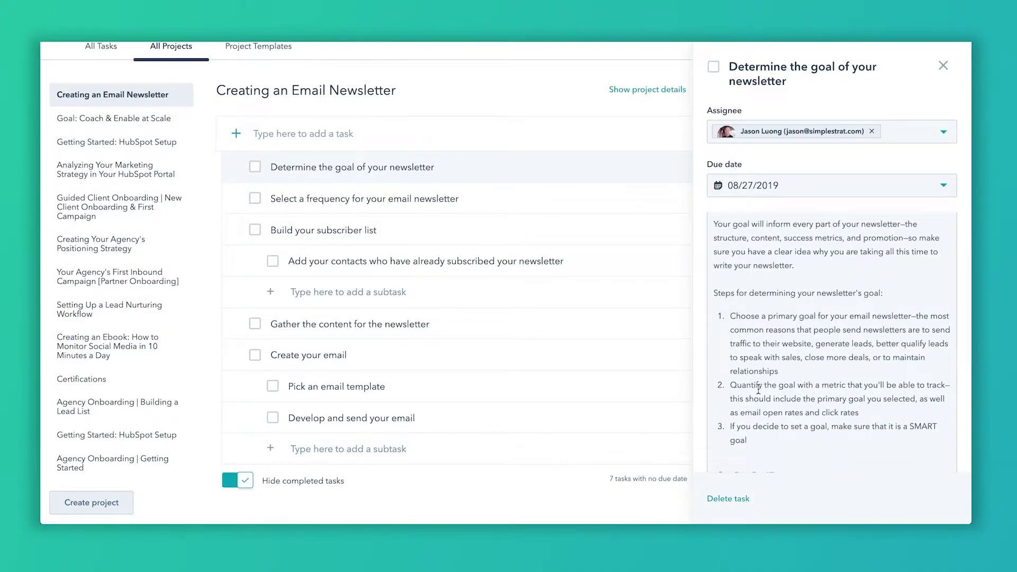
scroll(865, 357, down, 1)
scroll(758, 315, down, 3)
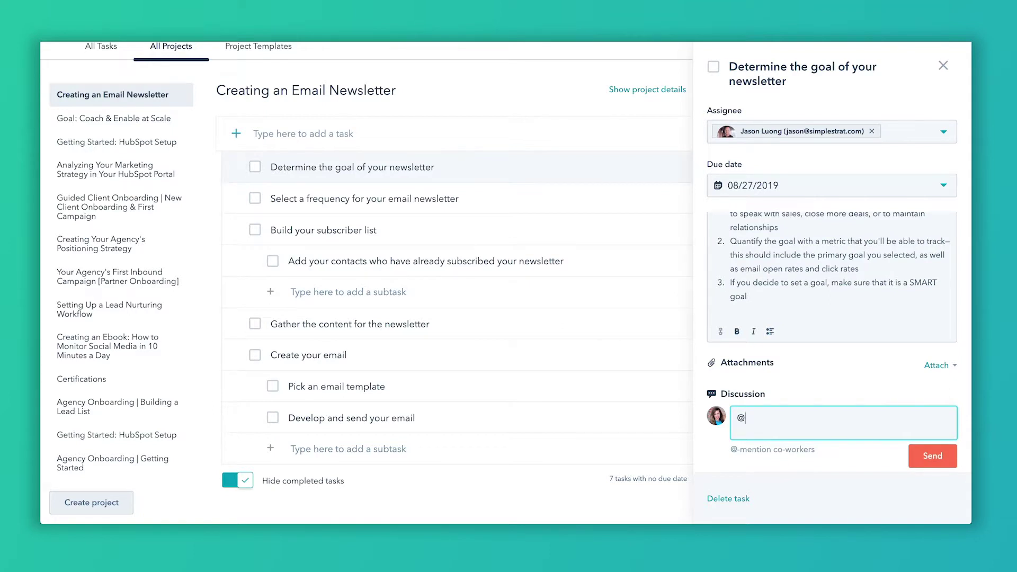
text(tyler)
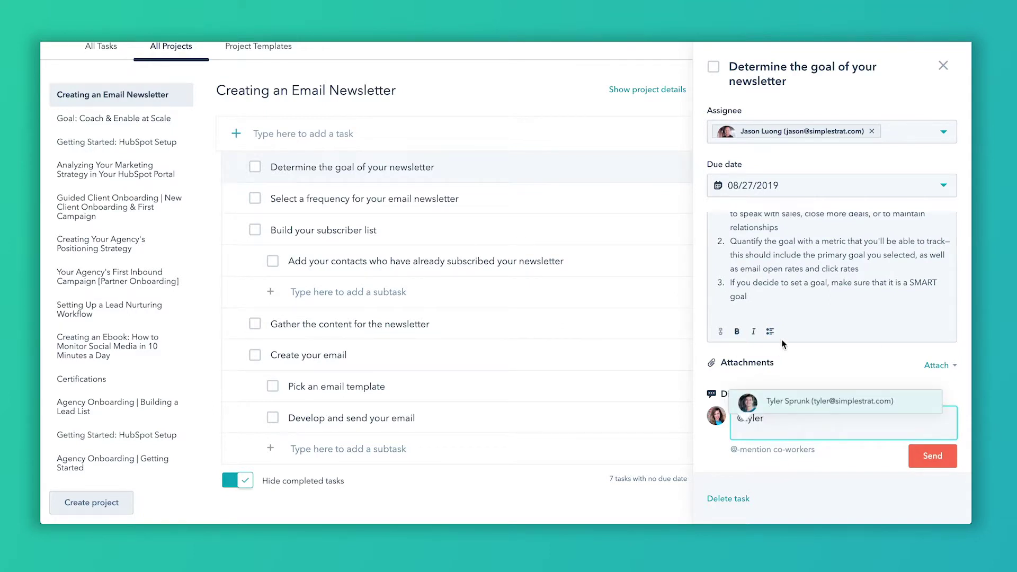
Post a discussion comment @-mentioning the co-worker, then close the task details.
click(793, 409)
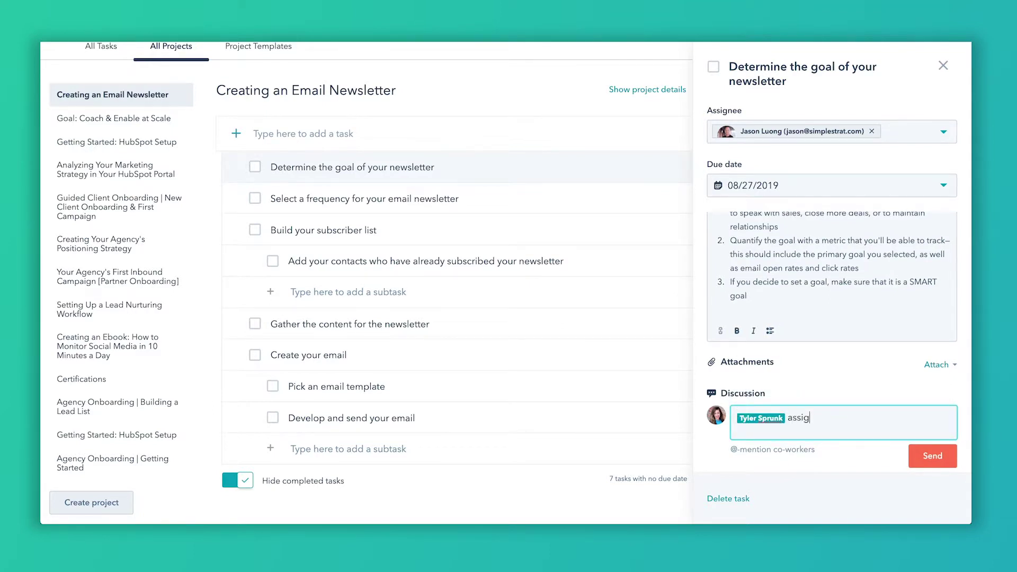
click(933, 455)
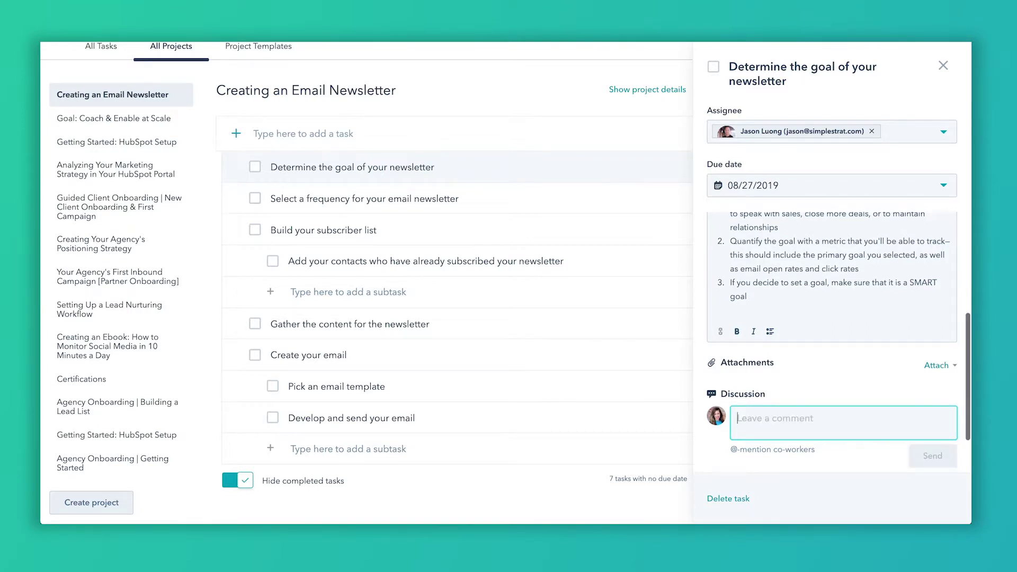
scroll(835, 393, down, 1)
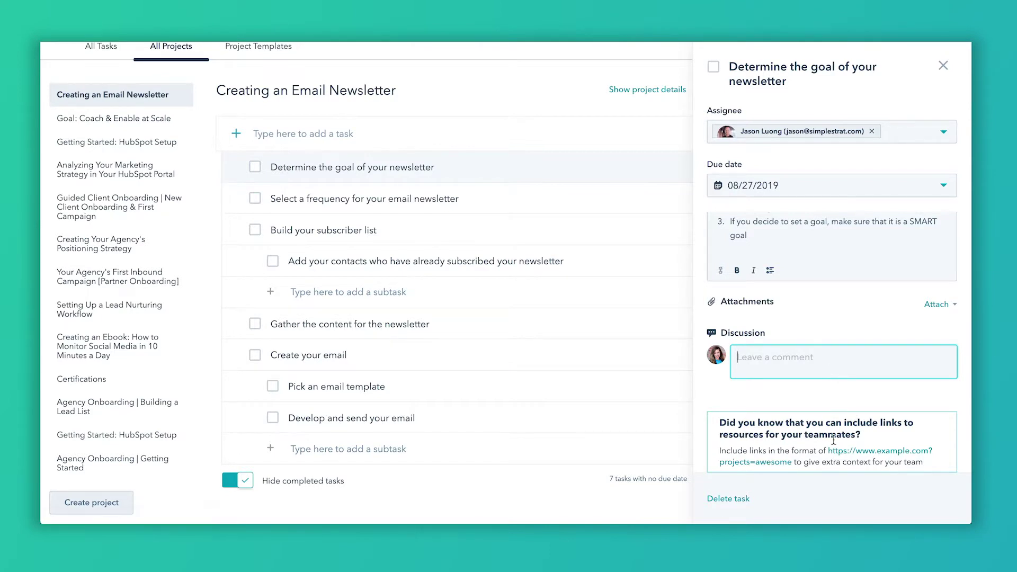
scroll(857, 394, up, 3)
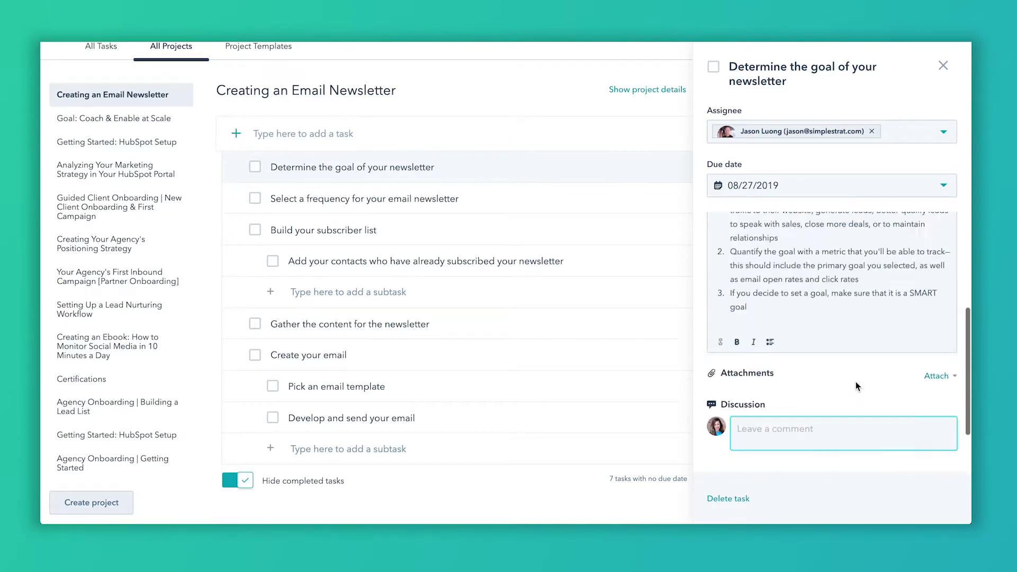
click(943, 66)
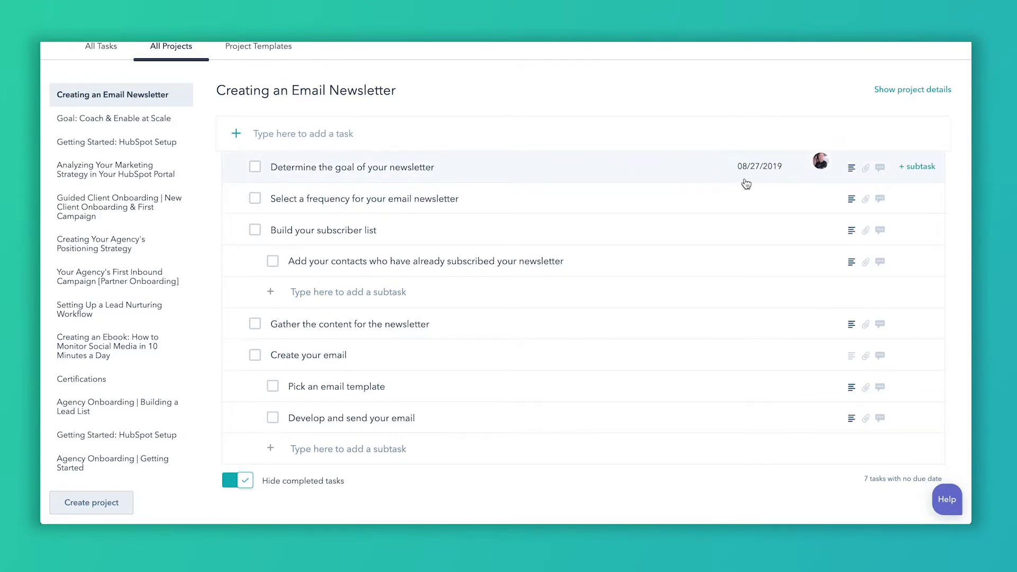
mouse_move(556, 167)
scroll(662, 170, up, 2)
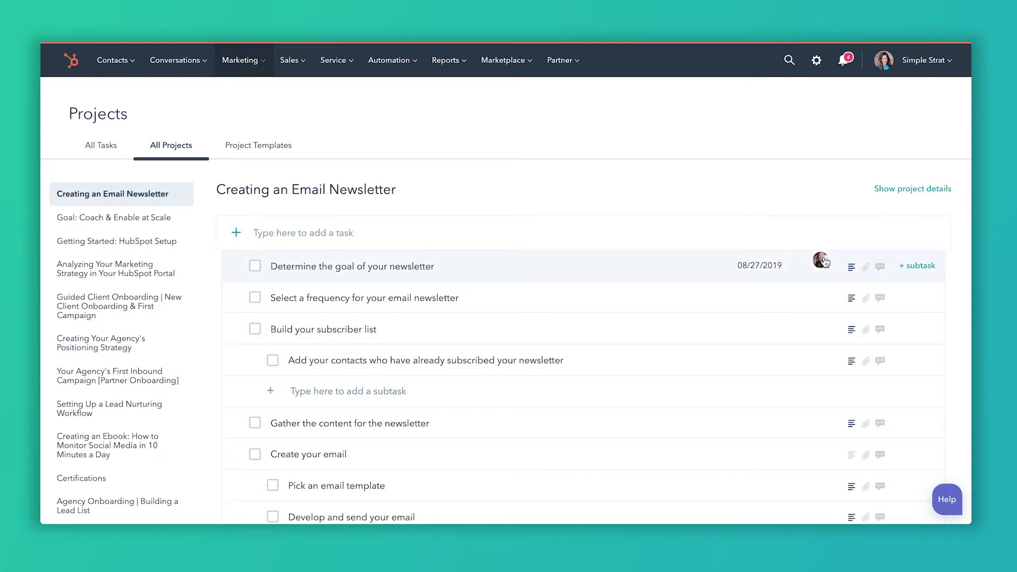
Reassign the newsletter goal task to Ali Schwanke and switch to All Tasks.
click(824, 262)
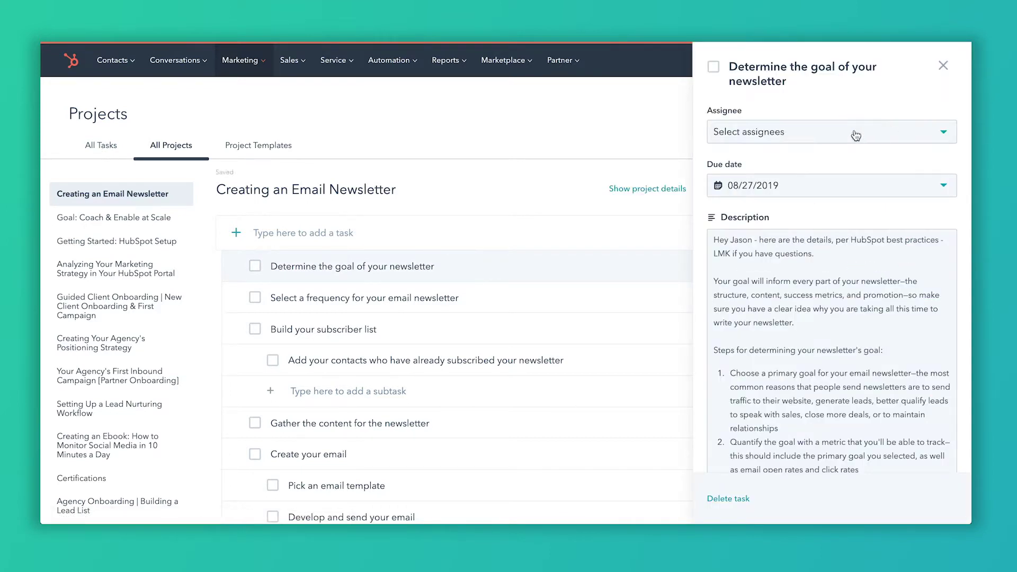
click(770, 132)
text(li s)
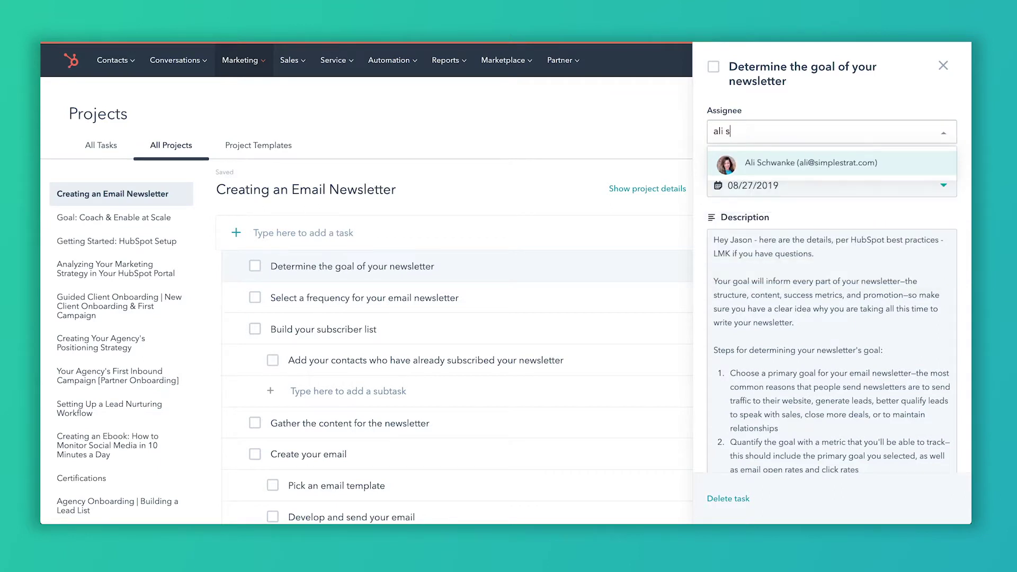
click(768, 165)
click(944, 66)
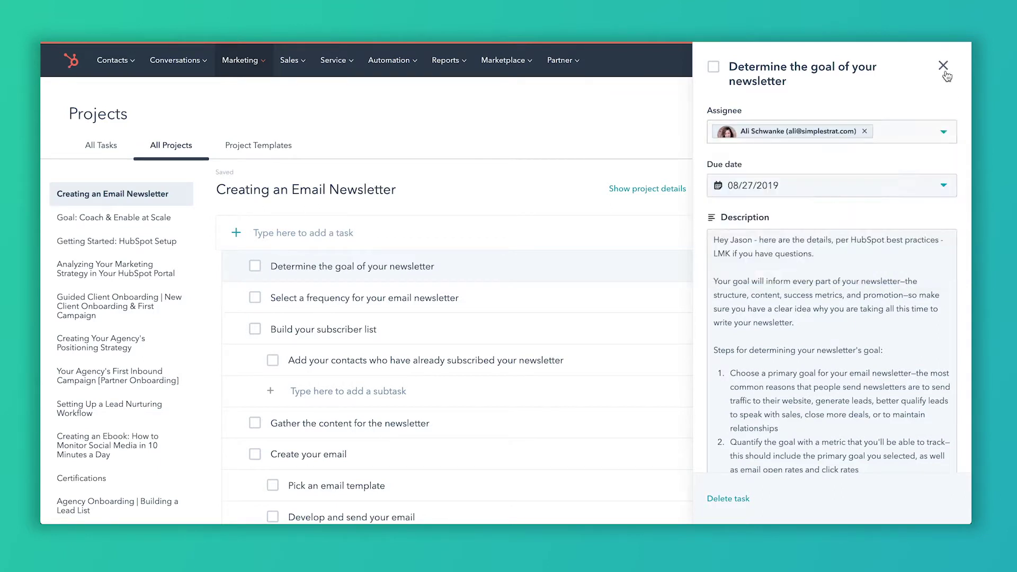
click(79, 143)
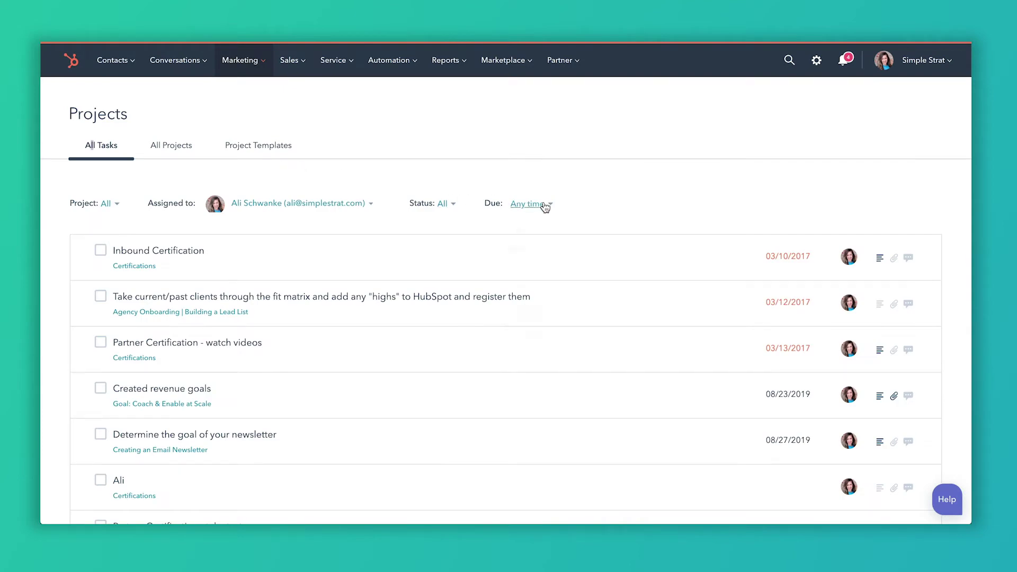
click(546, 207)
Filter the task list to tasks due This month.
click(525, 332)
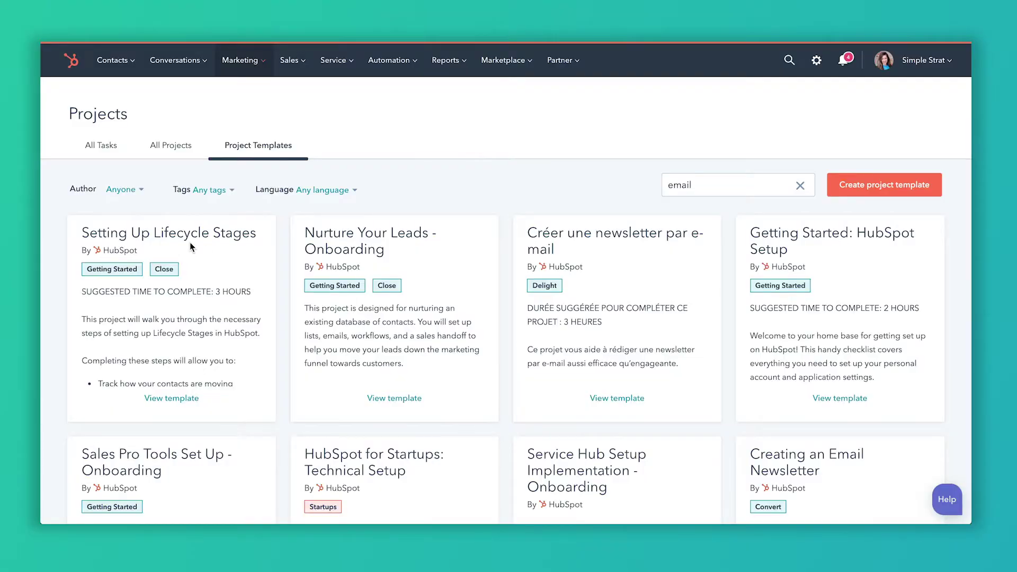
Open the Setting Up Lifecycle Stages template to view its eight setup tasks.
click(176, 400)
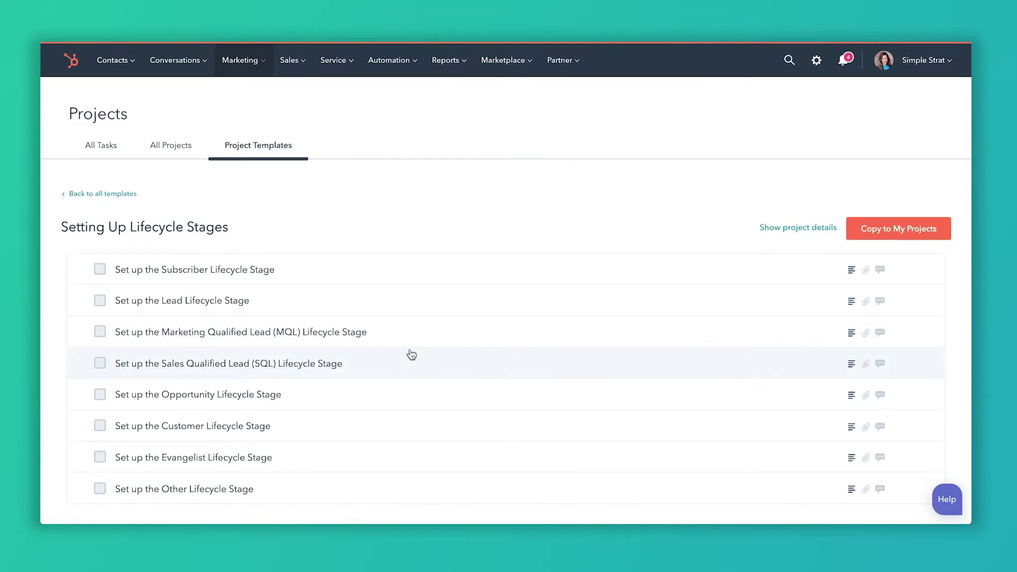
scroll(390, 368, down, 1)
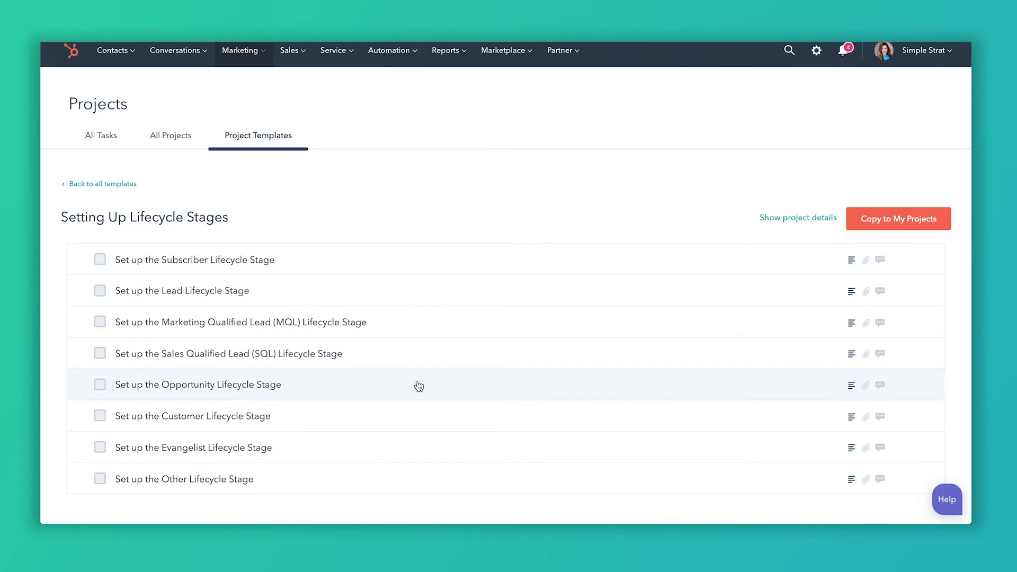